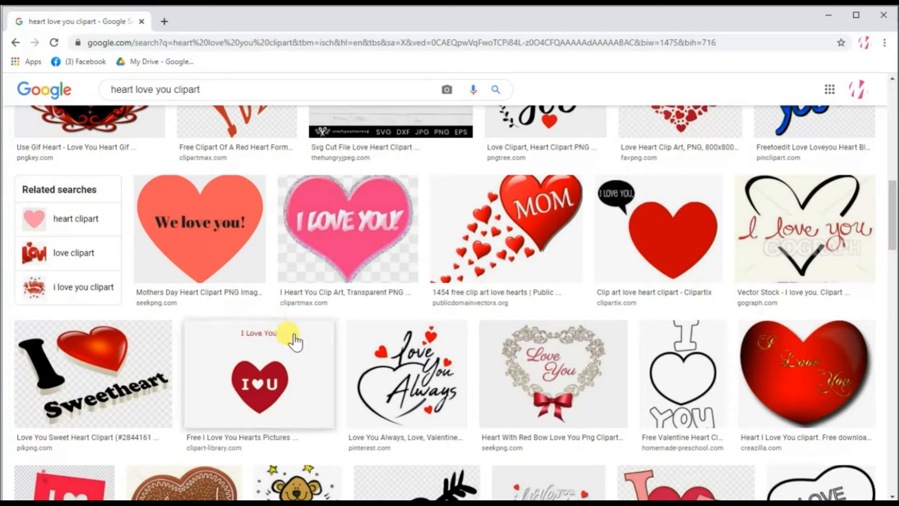
- Find the vintage heart clip art with the LOVE banner in the image results and save it to the Desktop as a JPEG
{"action": "scroll", "coordinate": [294, 338], "scroll_direction": "down", "scroll_amount": 9}
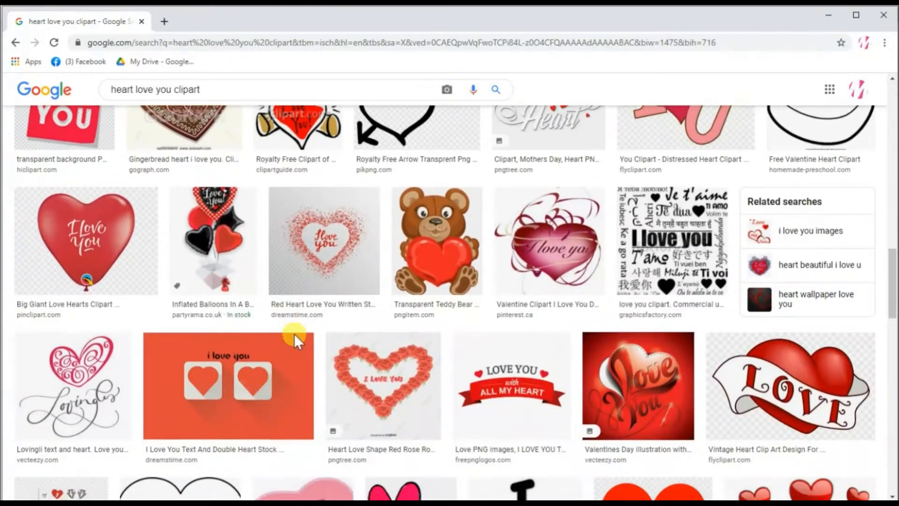
{"action": "scroll", "coordinate": [294, 334], "scroll_direction": "down", "scroll_amount": 2}
{"action": "scroll", "coordinate": [271, 351], "scroll_direction": "up", "scroll_amount": 4}
{"action": "scroll", "coordinate": [328, 354], "scroll_direction": "down", "scroll_amount": 2}
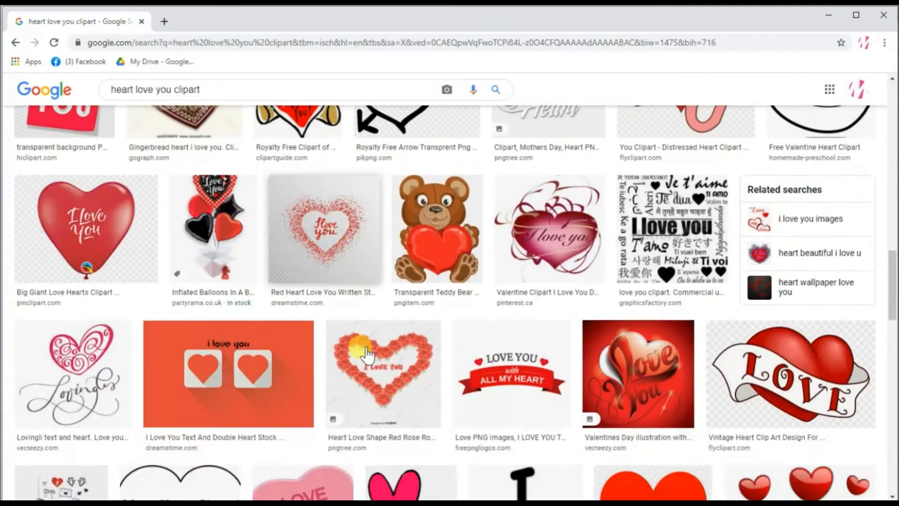
{"action": "scroll", "coordinate": [367, 356], "scroll_direction": "down", "scroll_amount": 2}
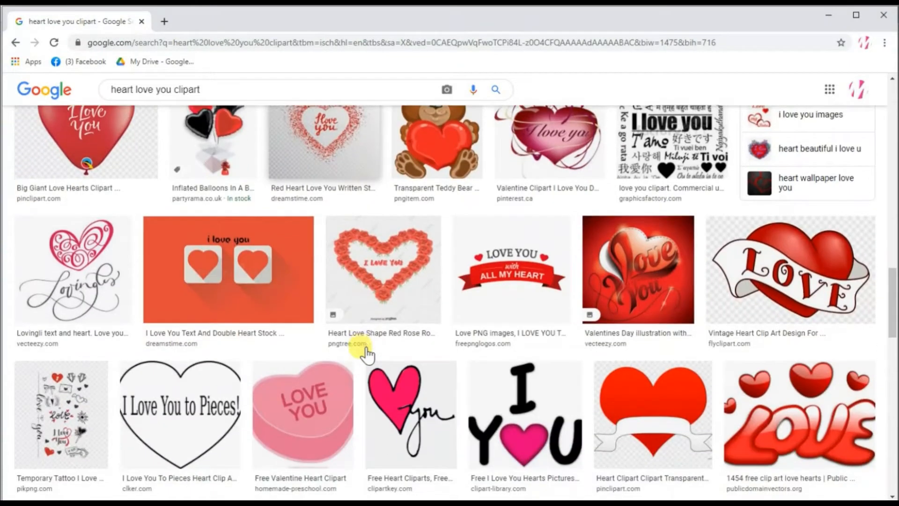
{"action": "left_click", "coordinate": [778, 276]}
{"action": "right_click", "coordinate": [645, 191]}
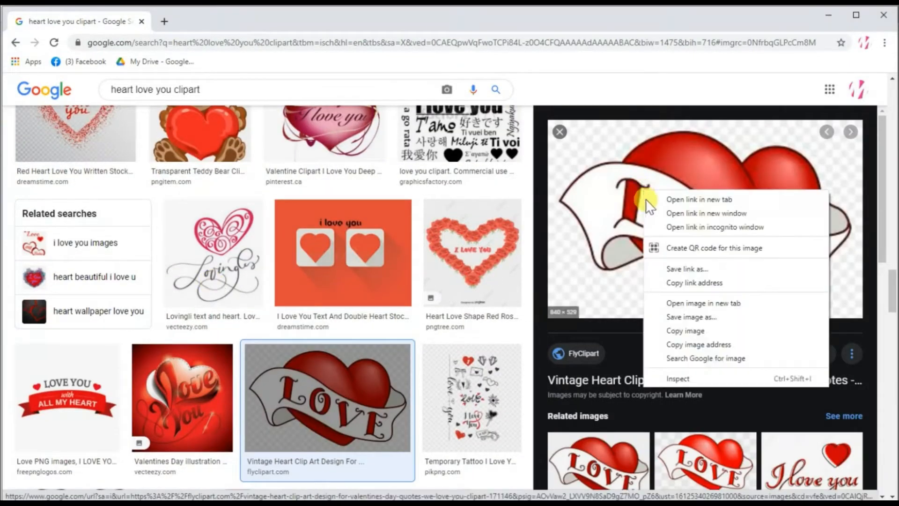
{"action": "left_click", "coordinate": [687, 317]}
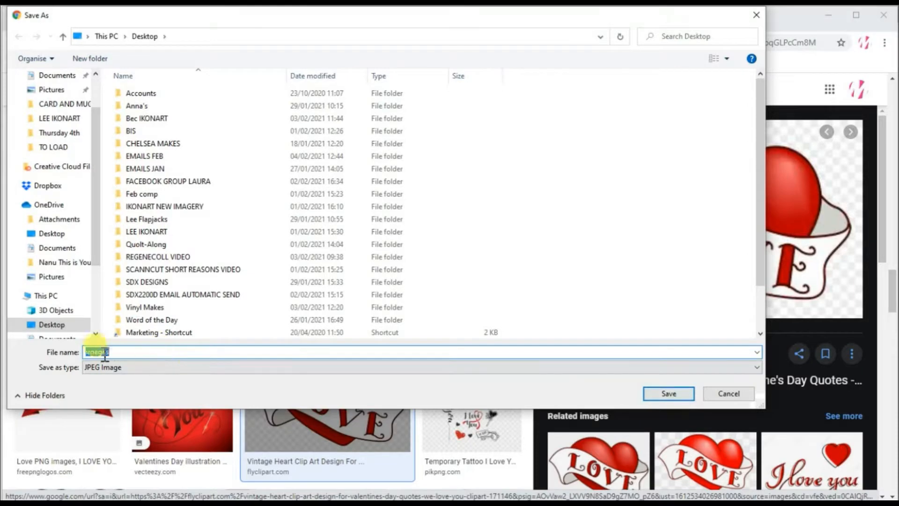
{"action": "key", "text": "Return"}
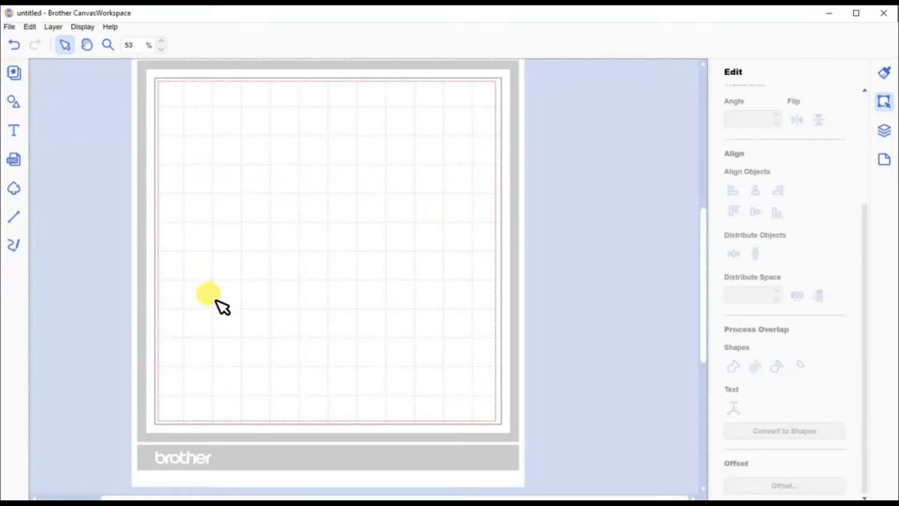
- Switch to Brother CanvasWorkspace and load the saved love-you clip art from the computer for image tracing
{"action": "left_click", "coordinate": [14, 189]}
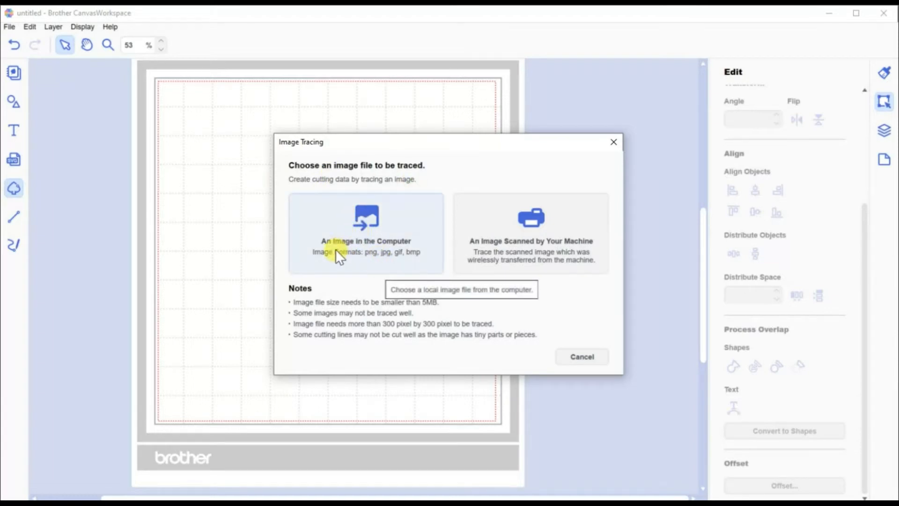
{"action": "left_click", "coordinate": [366, 226]}
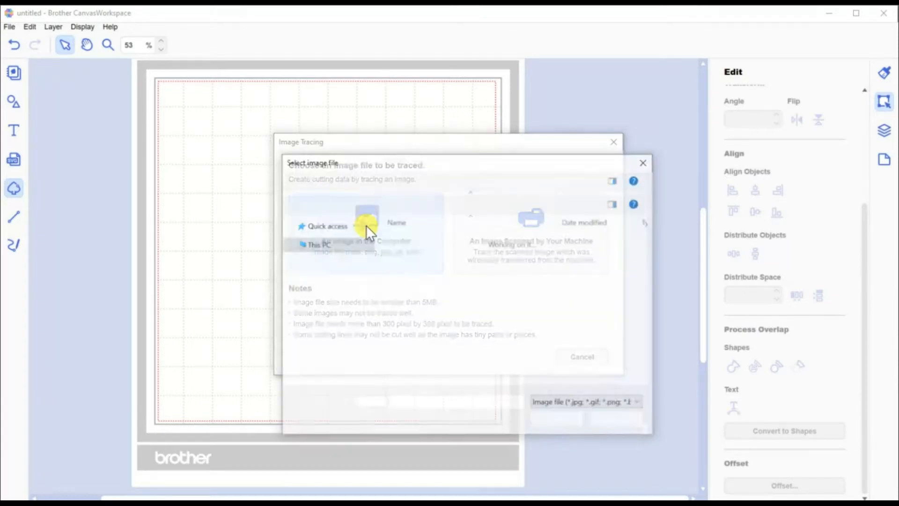
{"action": "scroll", "coordinate": [433, 297], "scroll_direction": "down", "scroll_amount": 6}
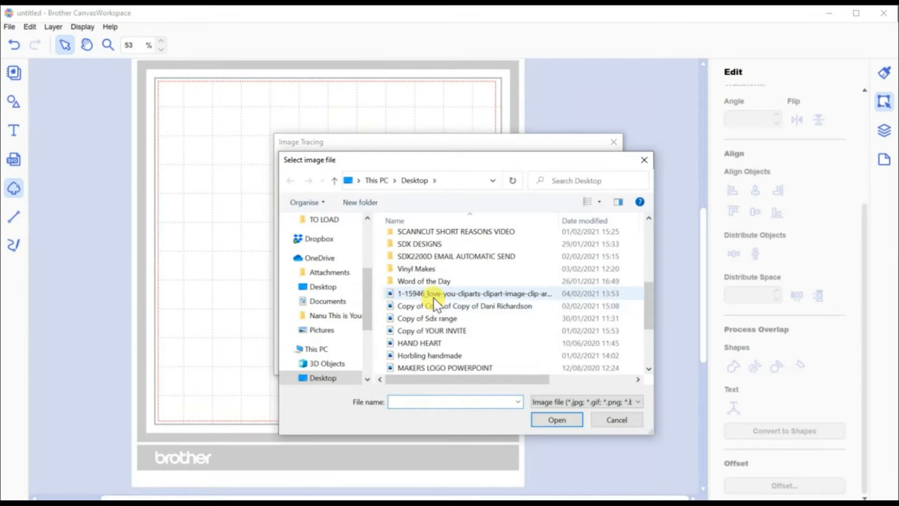
{"action": "left_click", "coordinate": [435, 293]}
{"action": "left_click", "coordinate": [563, 420]}
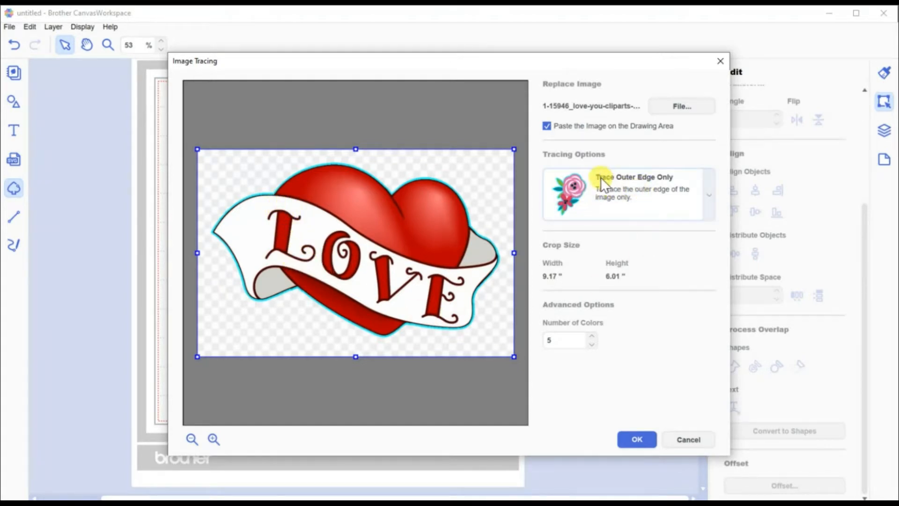
- Set the tracing option to Trace Areas by Color and reduce the number of colors to 2
{"action": "left_click", "coordinate": [666, 197]}
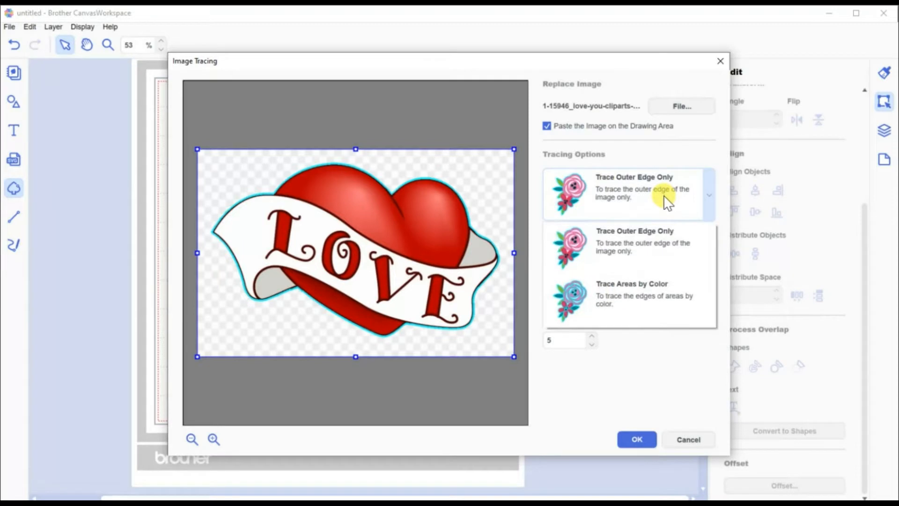
{"action": "left_click", "coordinate": [635, 299]}
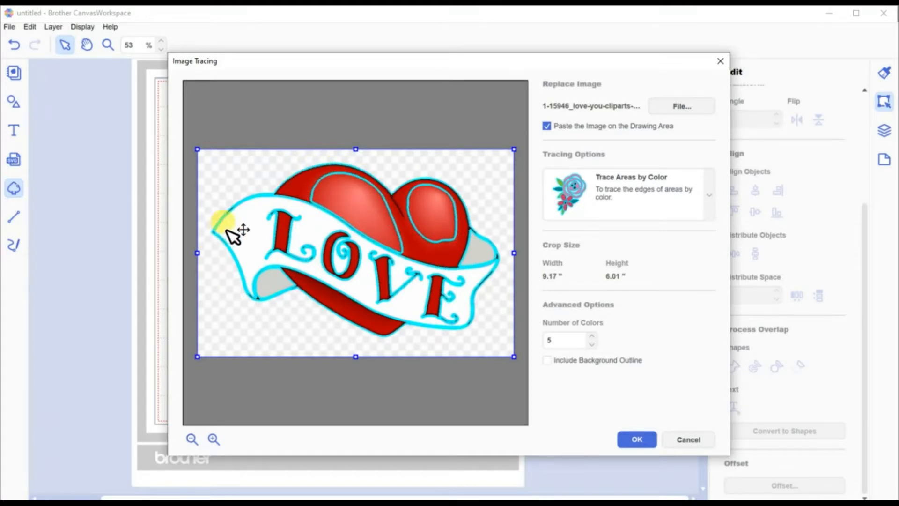
{"action": "left_click", "coordinate": [592, 344]}
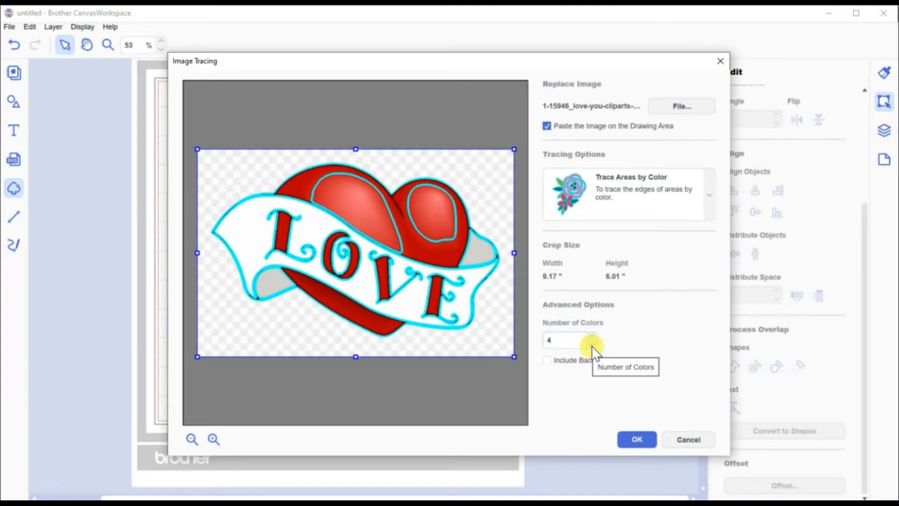
{"action": "left_click", "coordinate": [591, 345]}
{"action": "left_click", "coordinate": [592, 345]}
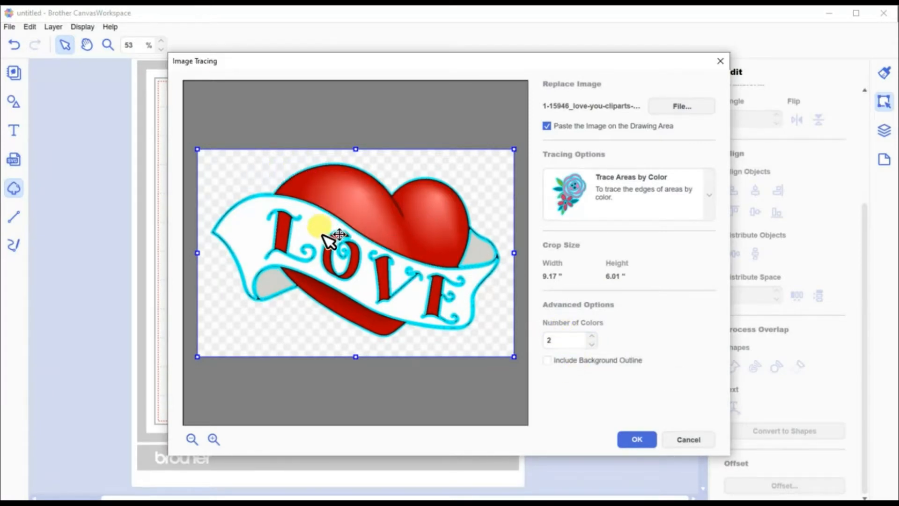
- Exclude the source image from being pasted on the drawing area and place the traced outlines on the mat
{"action": "left_click", "coordinate": [547, 126]}
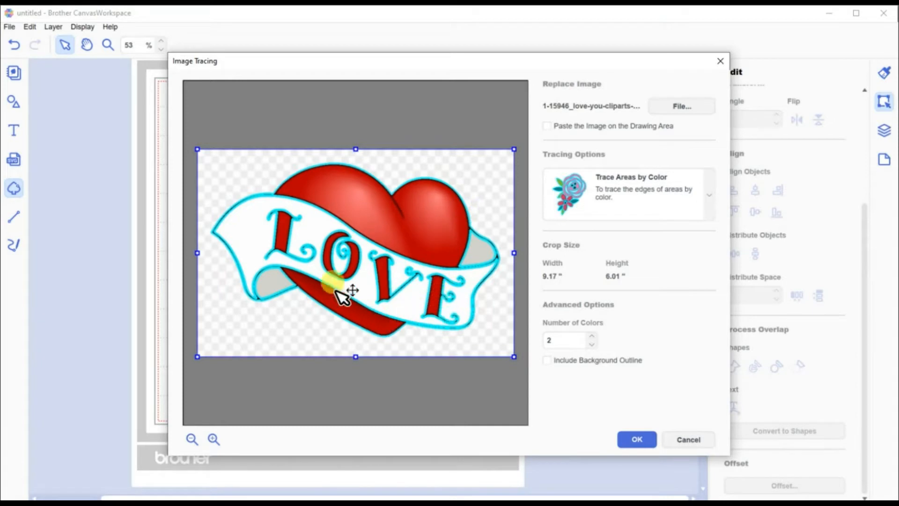
{"action": "left_click", "coordinate": [638, 439]}
{"action": "left_click", "coordinate": [229, 419]}
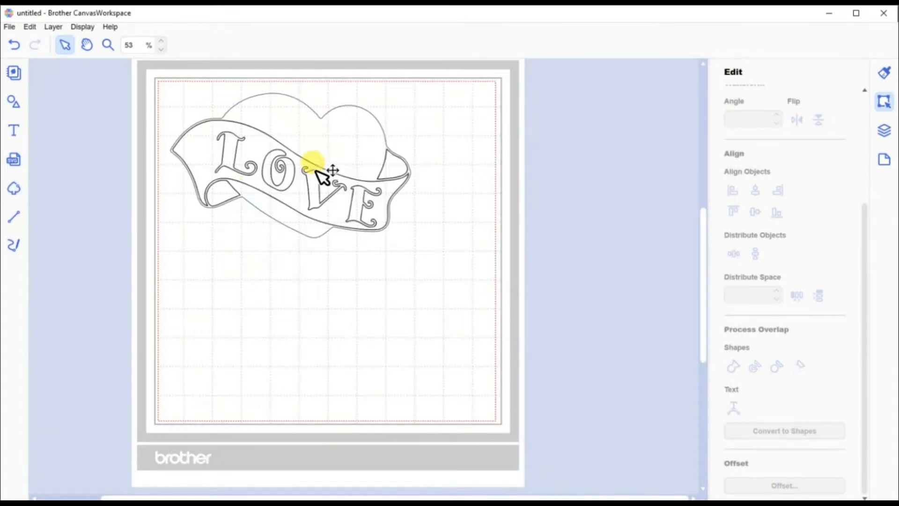
- Separate the heart outline from the LOVE banner by moving it to the lower part of the mat
{"action": "mouse_move", "coordinate": [331, 126]}
{"action": "left_mouse_down"}
{"action": "mouse_move", "coordinate": [382, 126]}
{"action": "mouse_move", "coordinate": [445, 200]}
{"action": "mouse_move", "coordinate": [341, 275]}
{"action": "mouse_move", "coordinate": [364, 311]}
{"action": "mouse_move", "coordinate": [352, 272]}
{"action": "left_mouse_up"}
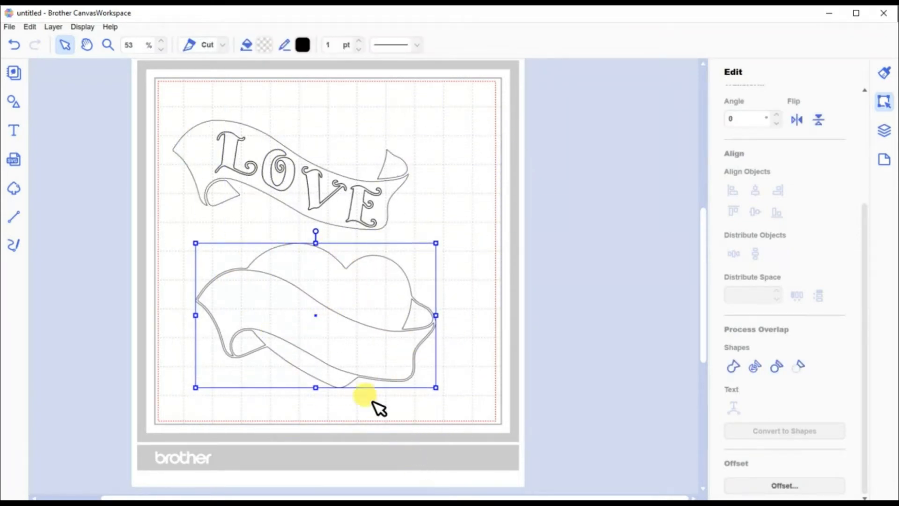
{"action": "left_click", "coordinate": [267, 149]}
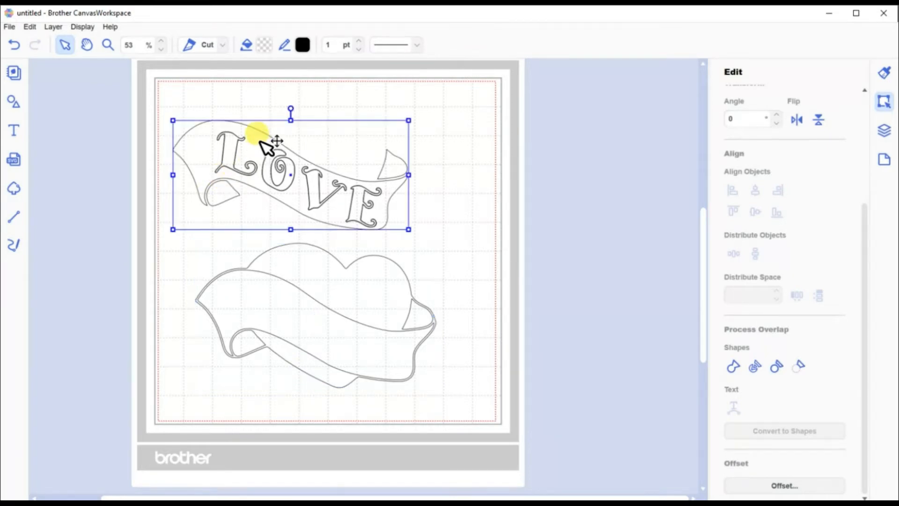
{"action": "left_click_drag", "start_coordinate": [260, 140], "coordinate": [340, 351]}
{"action": "left_click_drag", "start_coordinate": [431, 368], "coordinate": [344, 204]}
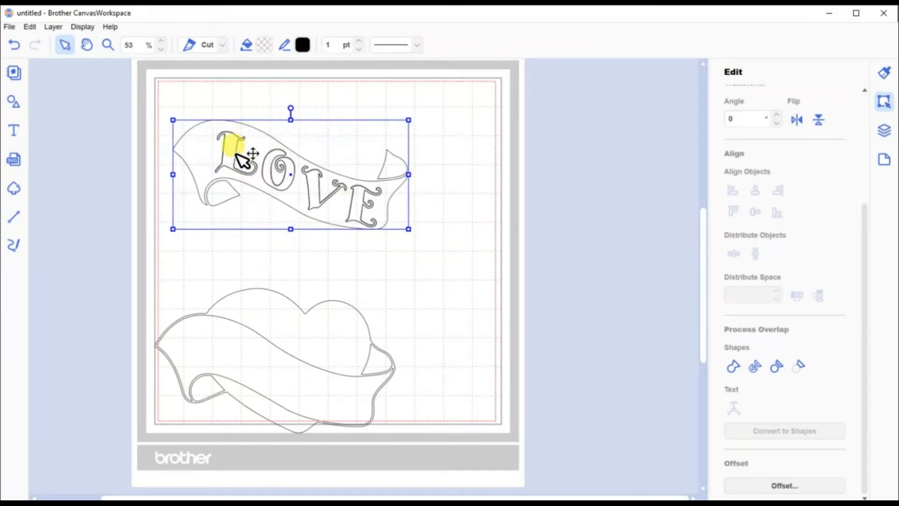
- Move the lettered banner off the duplicate LOVE letters and small fold pieces, and delete those leftover shapes
{"action": "left_click_drag", "start_coordinate": [264, 131], "coordinate": [345, 259]}
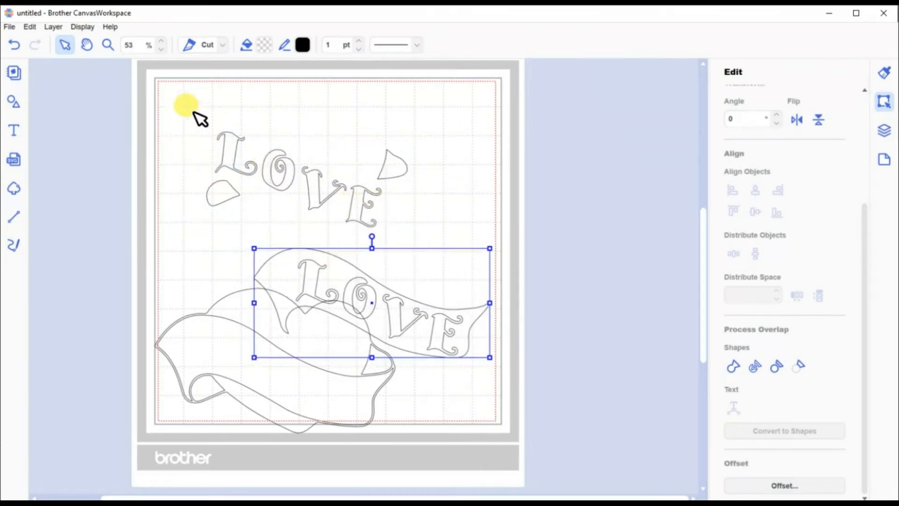
{"action": "left_click_drag", "start_coordinate": [198, 107], "coordinate": [413, 222]}
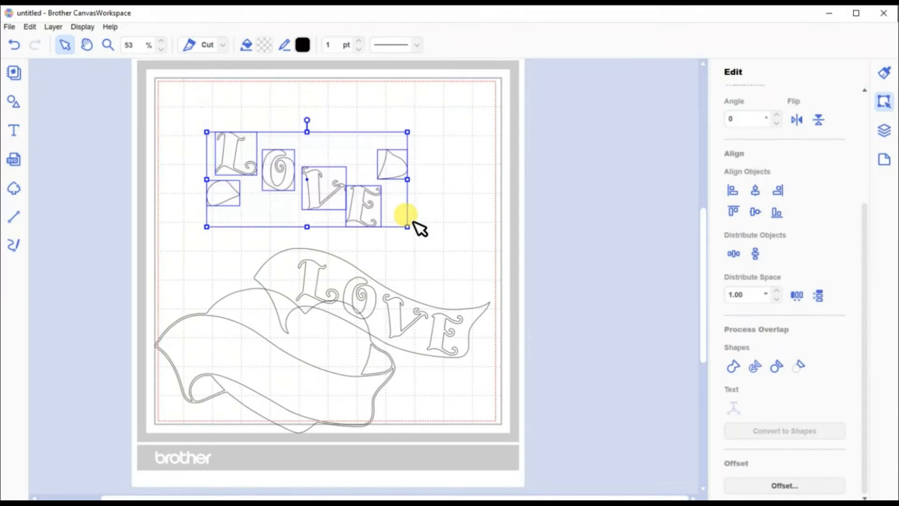
{"action": "key", "text": "Delete"}
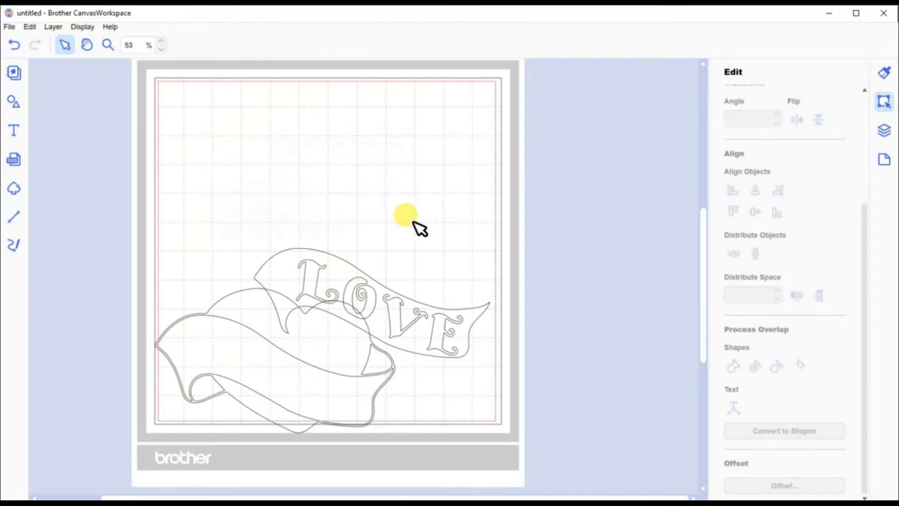
- Move the LOVE banner to the upper part of the mat, clear of the heart outline
{"action": "left_click_drag", "start_coordinate": [347, 266], "coordinate": [359, 251]}
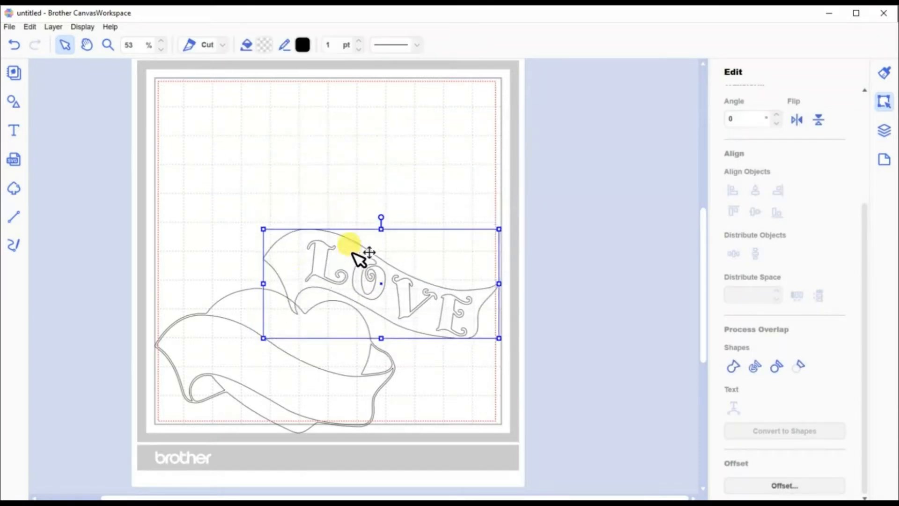
{"action": "left_click", "coordinate": [234, 335]}
{"action": "left_click", "coordinate": [300, 238]}
{"action": "left_click_drag", "start_coordinate": [300, 238], "coordinate": [160, 124]}
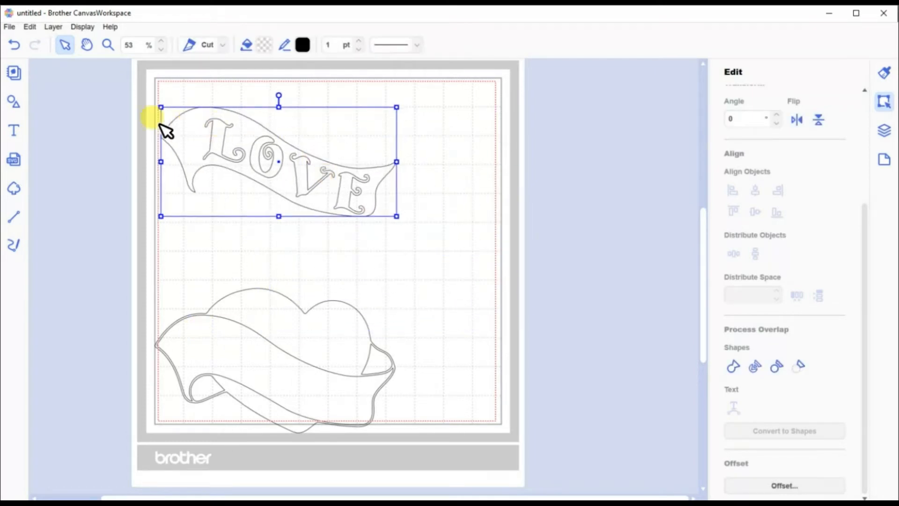
- Fill the LOVE banner with light grey #DBDBDB
{"action": "left_click", "coordinate": [264, 44]}
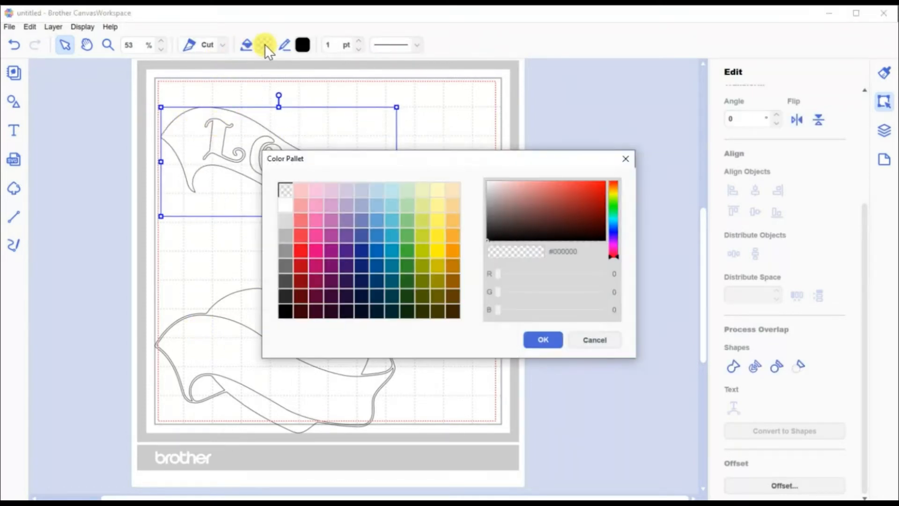
{"action": "left_click", "coordinate": [286, 219]}
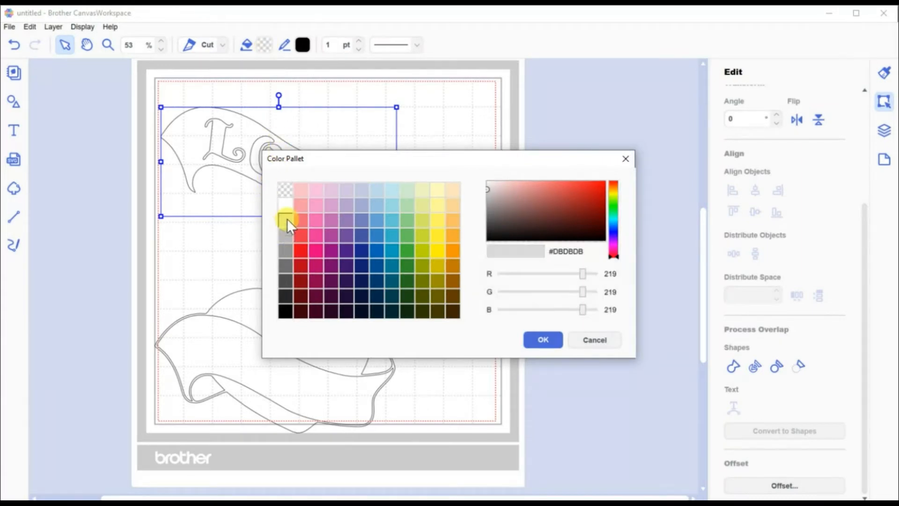
{"action": "left_click", "coordinate": [551, 339]}
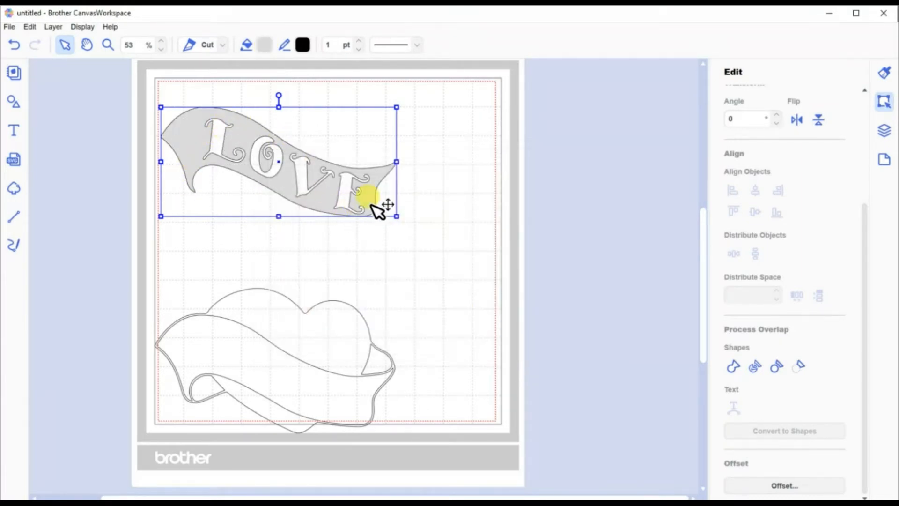
- Fill the heart outline shape with red #E6081F
{"action": "left_click", "coordinate": [304, 374]}
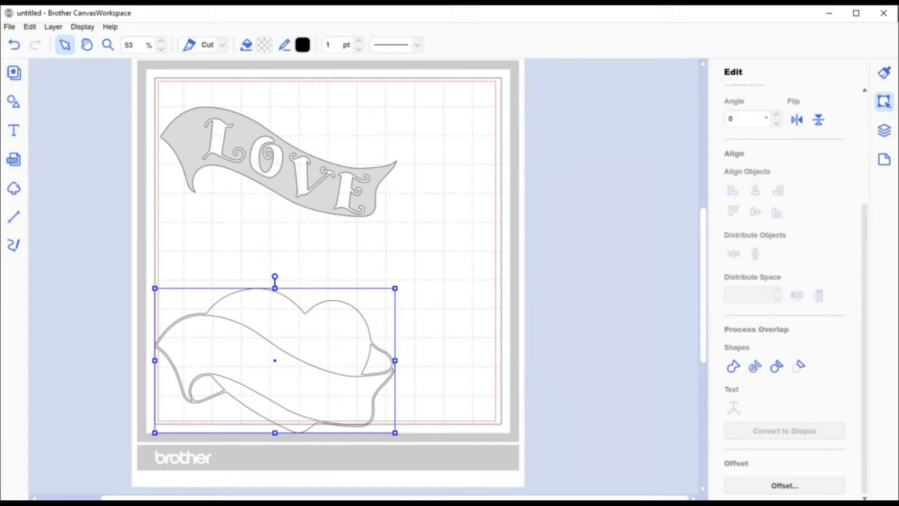
{"action": "left_click", "coordinate": [265, 50]}
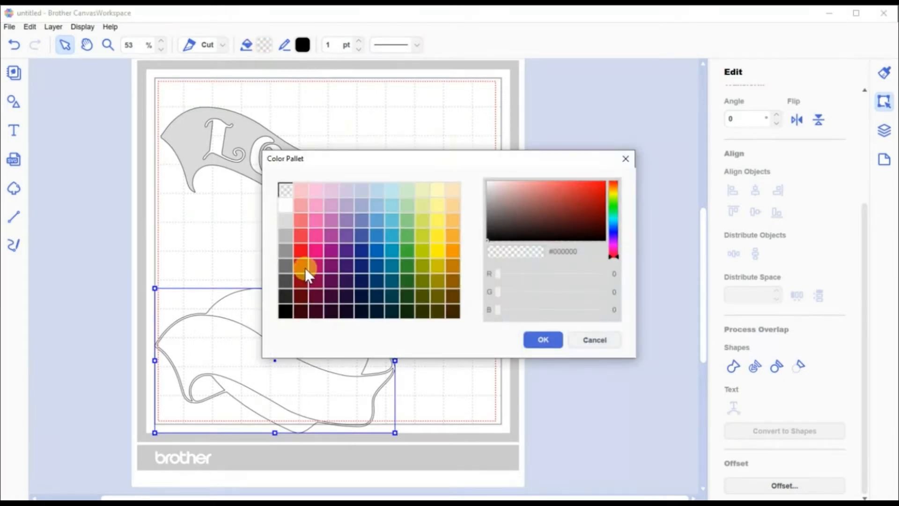
{"action": "left_click", "coordinate": [300, 250]}
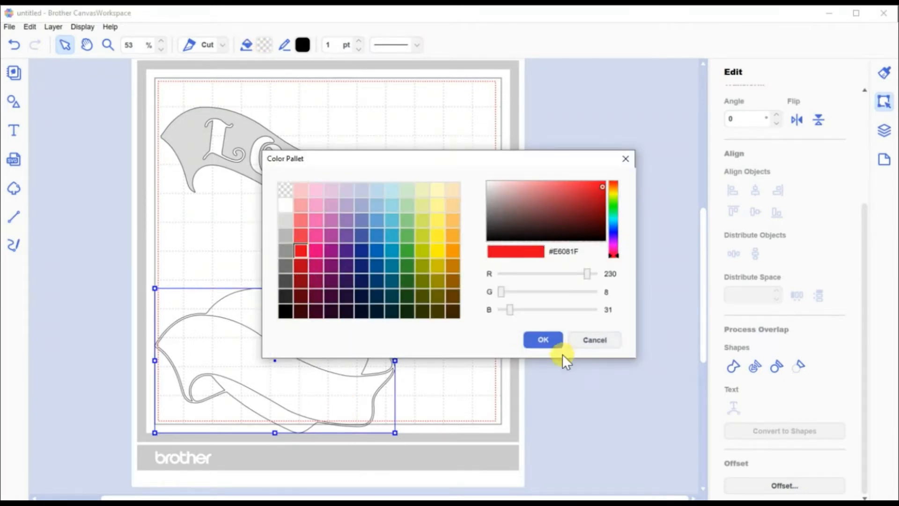
{"action": "left_click", "coordinate": [543, 340]}
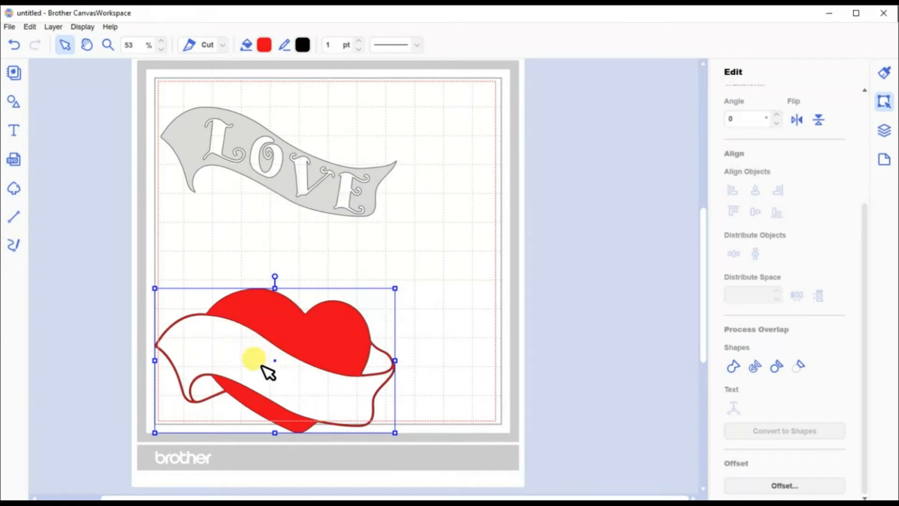
- Move the red heart fully inside the mat's cutting area and lay the grey LOVE banner over its blank ribbon
{"action": "left_click_drag", "start_coordinate": [295, 325], "coordinate": [311, 294]}
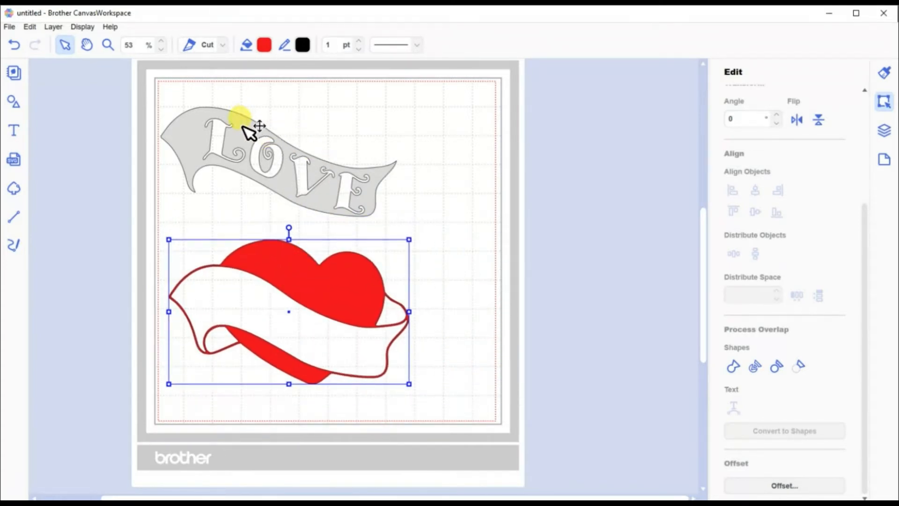
{"action": "left_click_drag", "start_coordinate": [244, 126], "coordinate": [255, 284]}
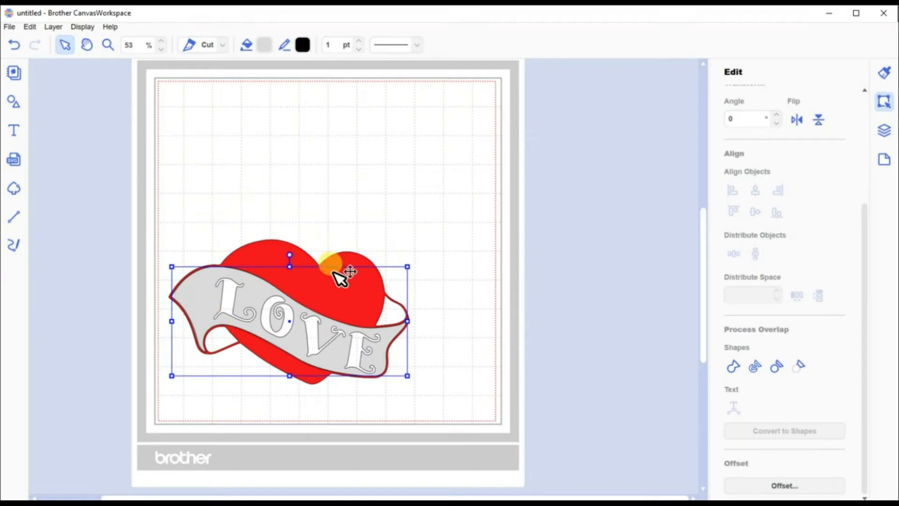
{"action": "left_click_drag", "start_coordinate": [245, 279], "coordinate": [244, 103]}
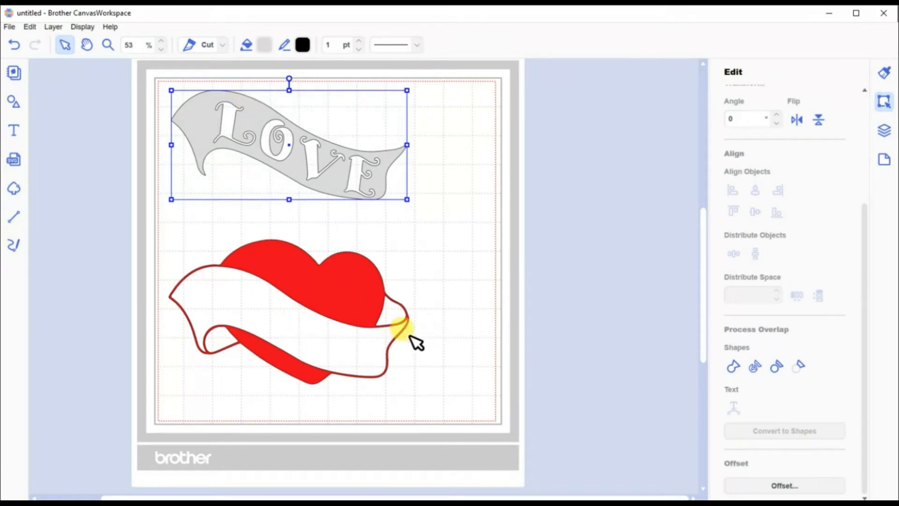
{"action": "left_click_drag", "start_coordinate": [247, 110], "coordinate": [248, 287]}
- Scale the heart and banner down together and move them to the mat's upper-left corner
{"action": "left_click_drag", "start_coordinate": [455, 398], "coordinate": [216, 224]}
{"action": "left_click_drag", "start_coordinate": [409, 383], "coordinate": [268, 288]}
{"action": "left_click_drag", "start_coordinate": [270, 231], "coordinate": [262, 92]}
{"action": "left_click", "coordinate": [343, 295]}
- Add a plain rectangle on the mat below the heart and resize it to about ten grid squares wide and six high
{"action": "left_click", "coordinate": [13, 102]}
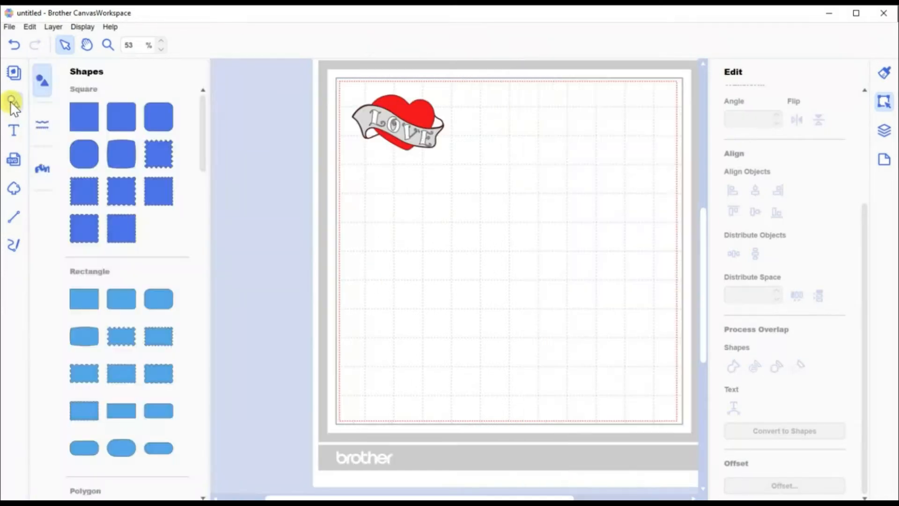
{"action": "key", "text": "ctrl+a"}
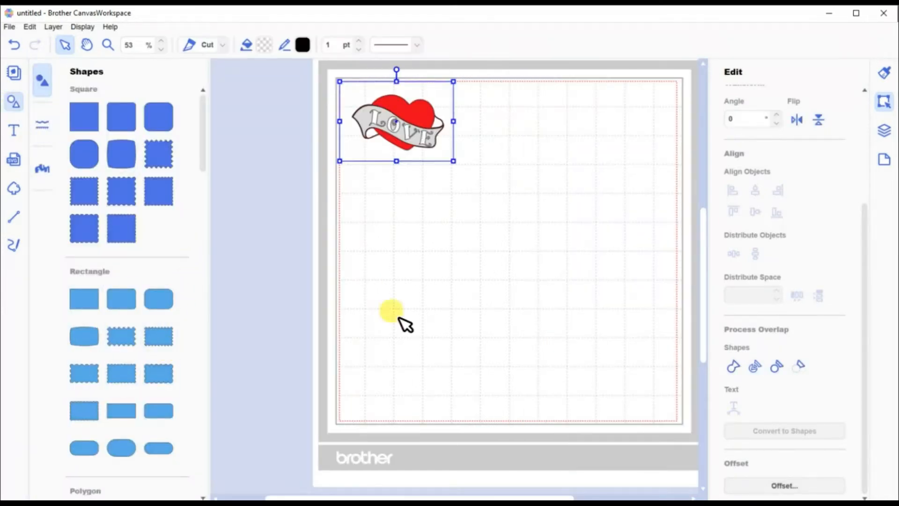
{"action": "left_click_drag", "start_coordinate": [438, 151], "coordinate": [527, 400]}
{"action": "left_click_drag", "start_coordinate": [529, 337], "coordinate": [658, 340]}
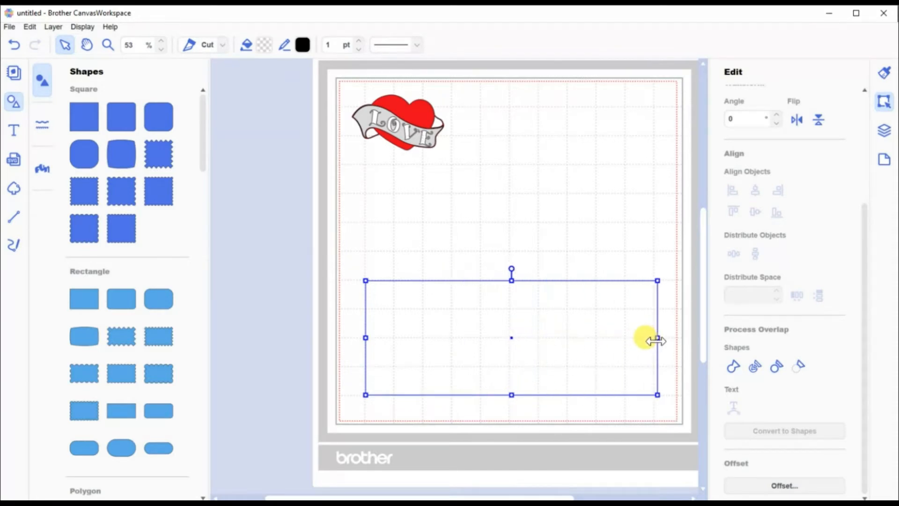
{"action": "left_click_drag", "start_coordinate": [510, 280], "coordinate": [512, 224]}
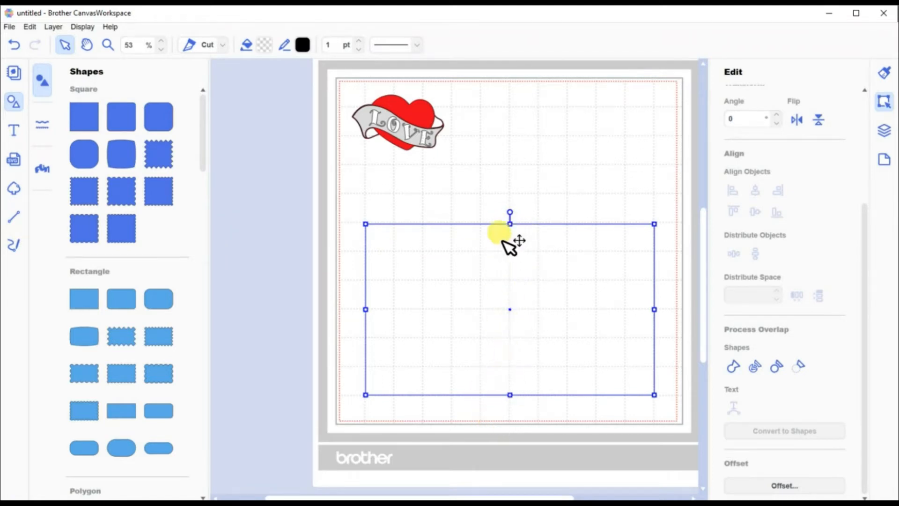
- Draw a straight vertical line down the middle of the rectangle, from its upper edge to its lower edge
{"action": "left_click", "coordinate": [13, 217]}
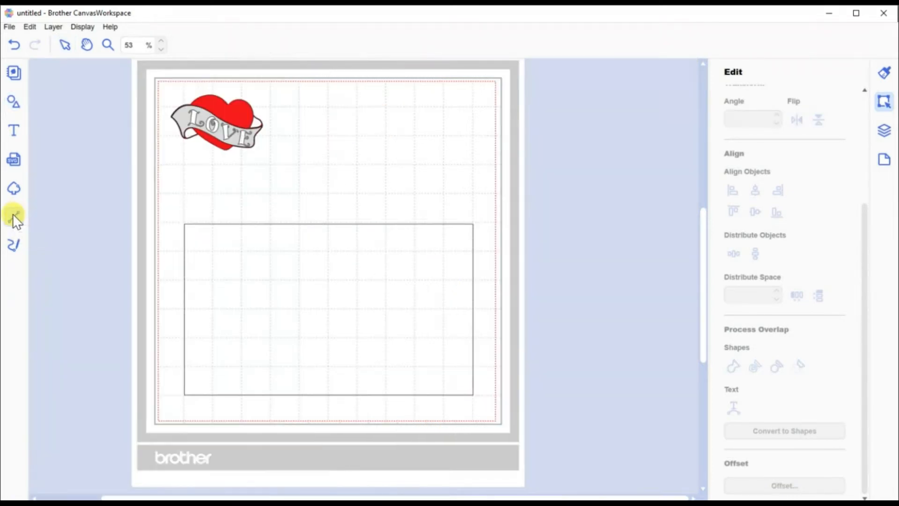
{"action": "left_click", "coordinate": [340, 233]}
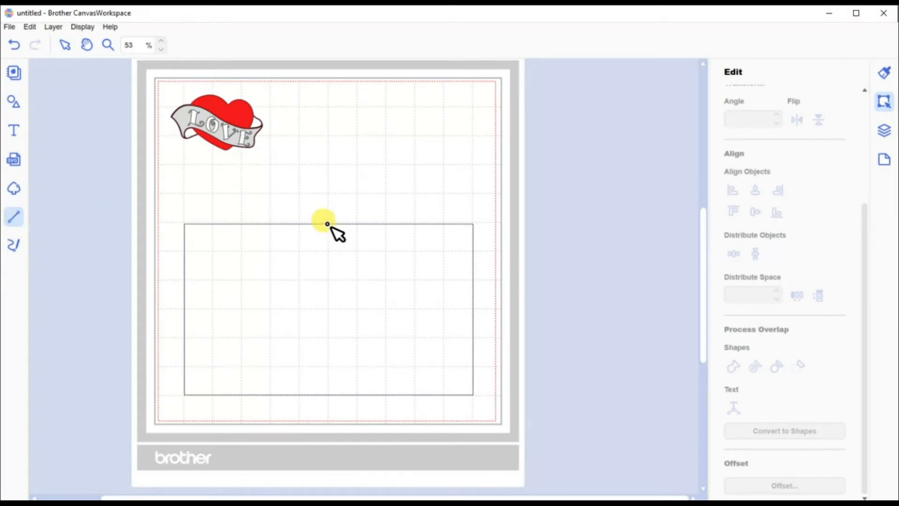
{"action": "left_click", "coordinate": [328, 224]}
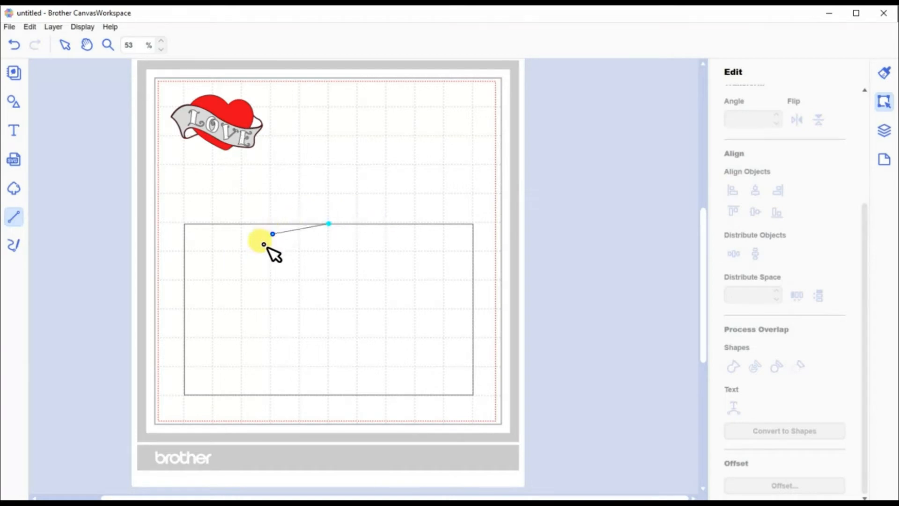
{"action": "left_click", "coordinate": [327, 394]}
{"action": "left_click", "coordinate": [329, 224]}
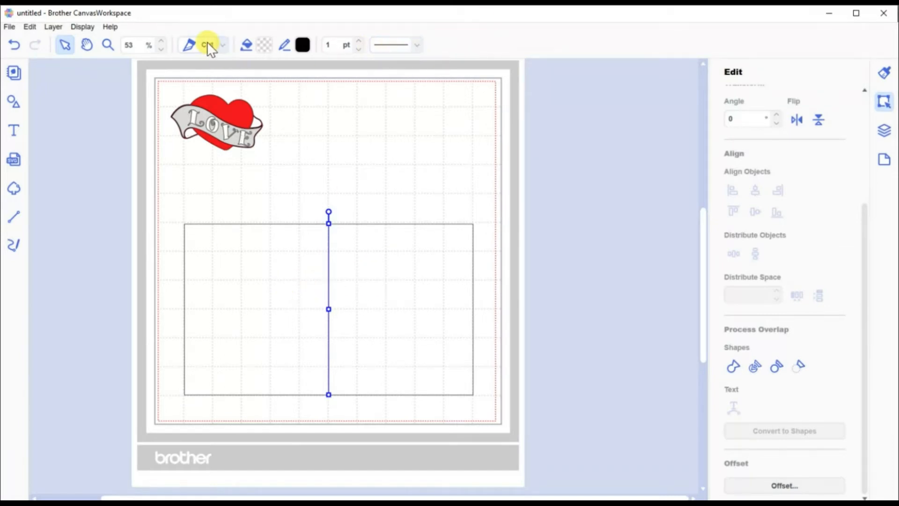
- Give the rectangle's vertical centre line an evenly spaced dashed line style to make it a fold line
{"action": "left_click", "coordinate": [417, 47]}
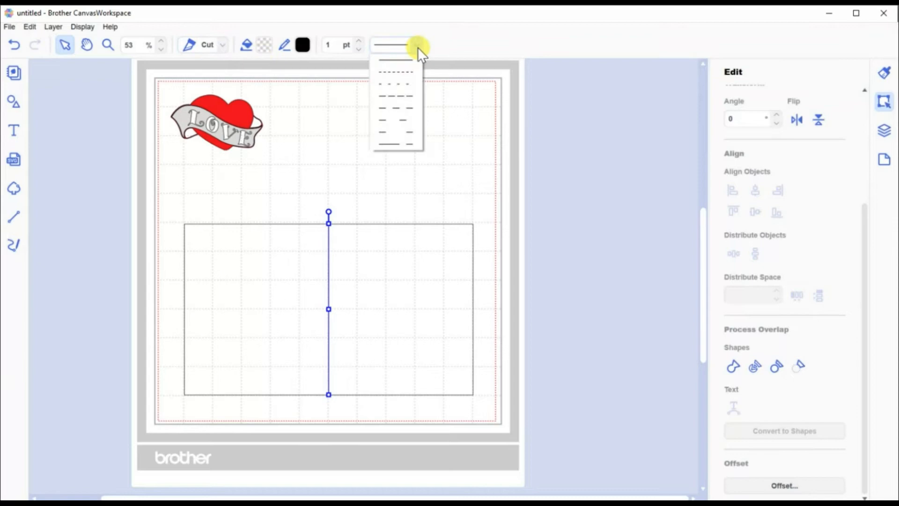
{"action": "left_click", "coordinate": [401, 109]}
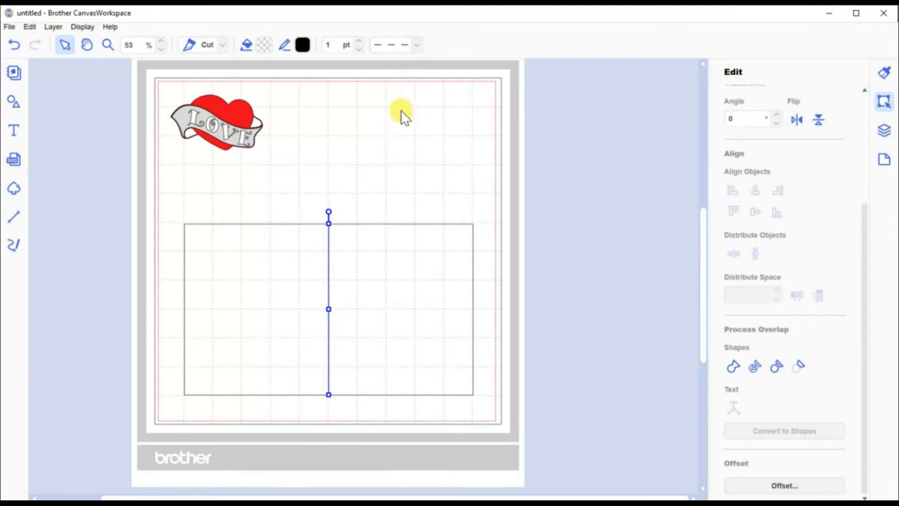
{"action": "left_click", "coordinate": [388, 159]}
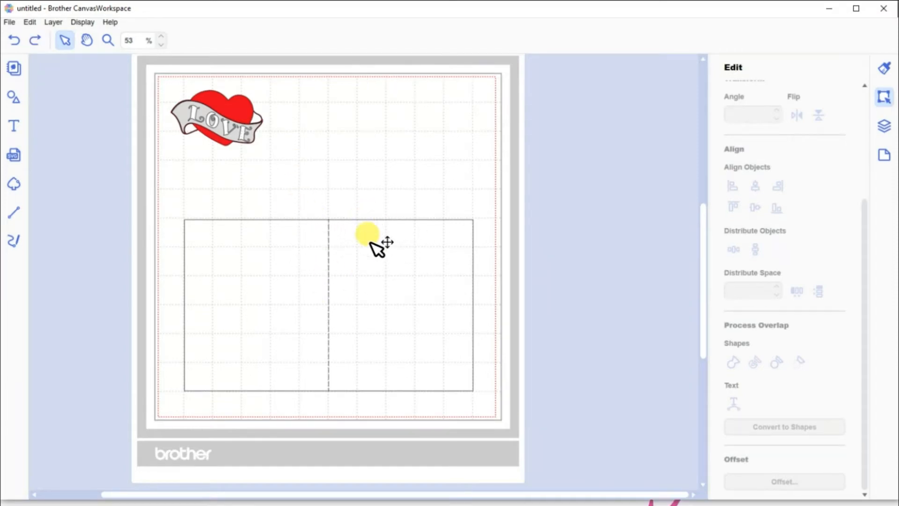
- Group the rectangle with its dashed centre line and shift the grouped card base slightly
{"action": "mouse_move", "coordinate": [371, 242]}
{"action": "left_mouse_down"}
{"action": "mouse_move", "coordinate": [396, 212]}
{"action": "mouse_move", "coordinate": [342, 236]}
{"action": "mouse_move", "coordinate": [371, 229]}
{"action": "mouse_move", "coordinate": [364, 232]}
{"action": "left_mouse_up"}
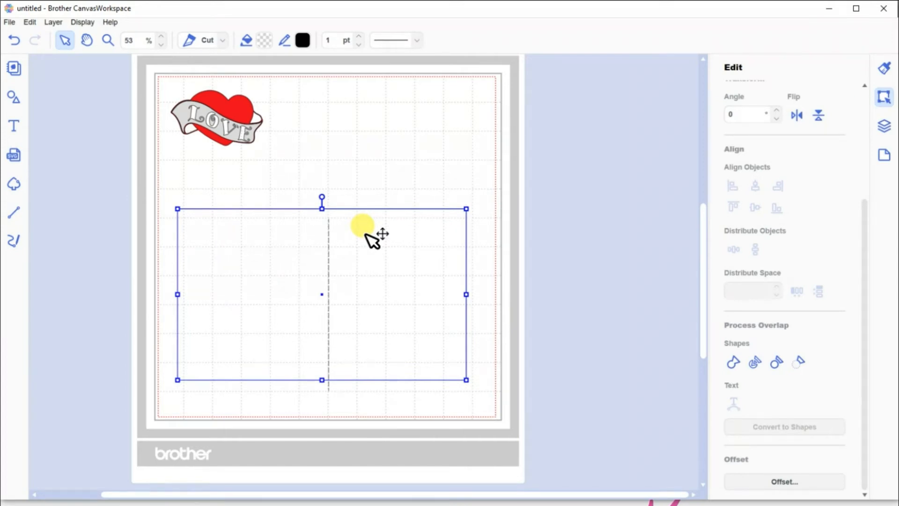
{"action": "left_click_drag", "start_coordinate": [366, 233], "coordinate": [370, 236]}
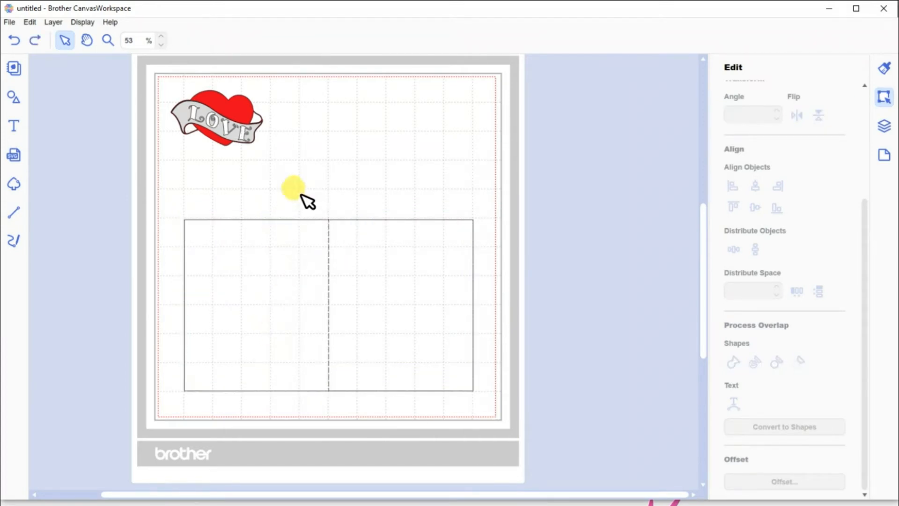
{"action": "left_click_drag", "start_coordinate": [302, 194], "coordinate": [403, 344]}
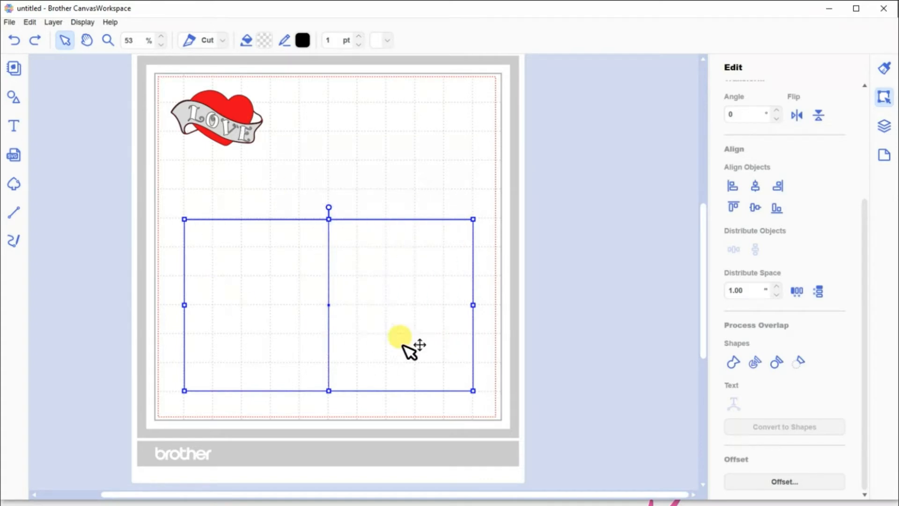
{"action": "right_click", "coordinate": [387, 269]}
{"action": "left_click", "coordinate": [433, 351]}
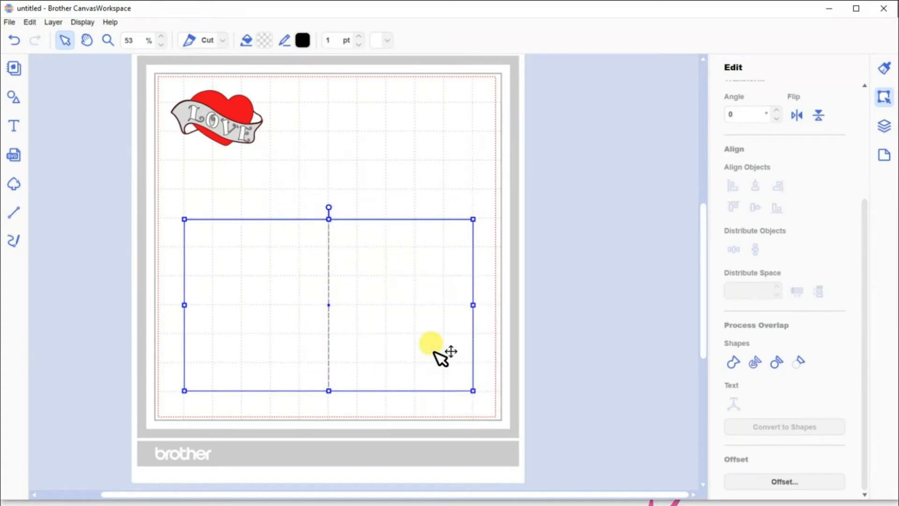
{"action": "mouse_move", "coordinate": [376, 305]}
{"action": "left_mouse_down"}
{"action": "mouse_move", "coordinate": [409, 249]}
{"action": "mouse_move", "coordinate": [352, 311]}
{"action": "mouse_move", "coordinate": [374, 257]}
{"action": "mouse_move", "coordinate": [402, 310]}
{"action": "mouse_move", "coordinate": [359, 319]}
{"action": "mouse_move", "coordinate": [377, 317]}
{"action": "mouse_move", "coordinate": [367, 301]}
{"action": "left_mouse_up"}
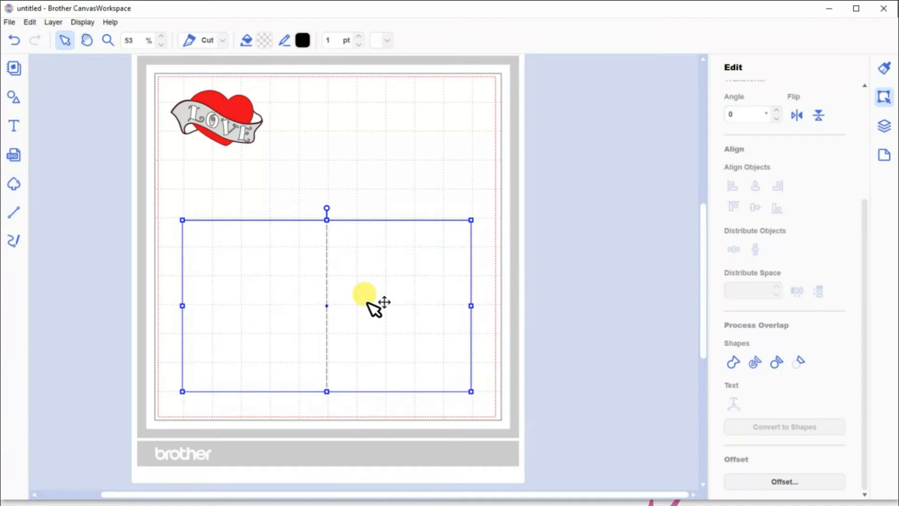
{"action": "left_click", "coordinate": [393, 156]}
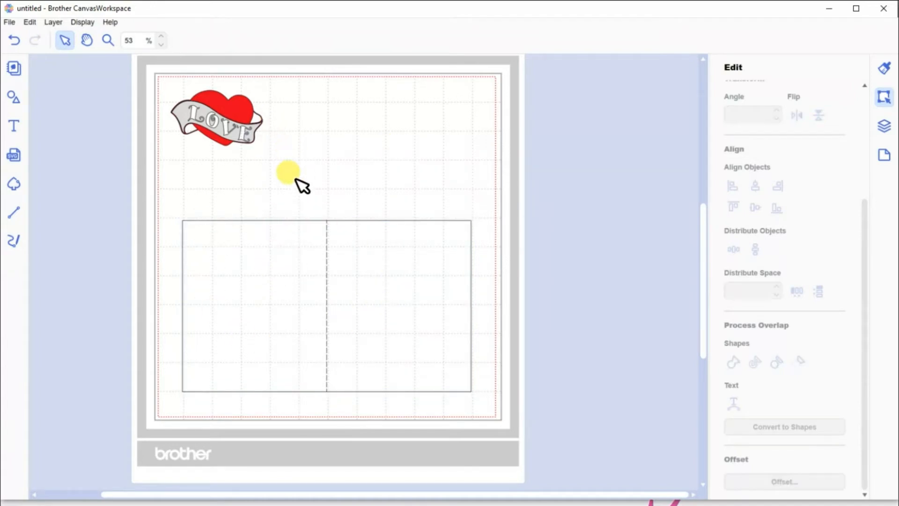
- Enlarge the heart and LOVE banner together and place them on the right half of the card base
{"action": "left_click_drag", "start_coordinate": [296, 179], "coordinate": [192, 96]}
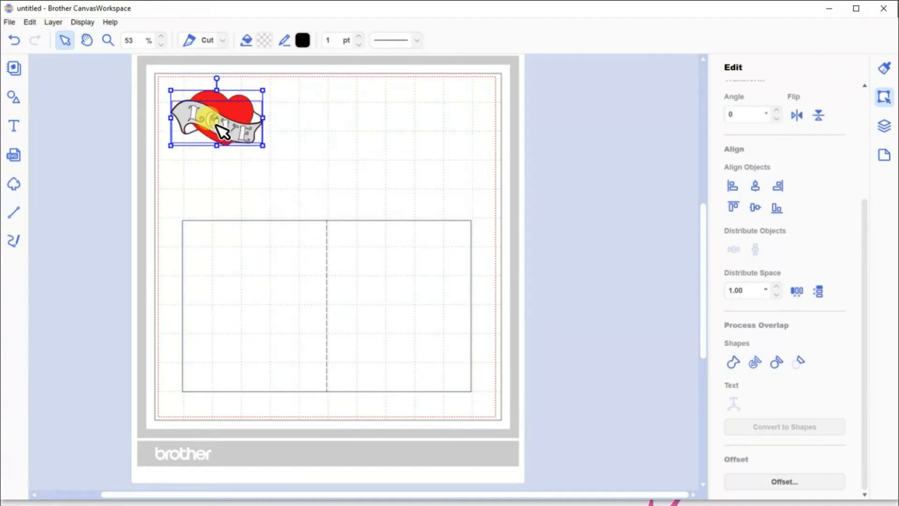
{"action": "left_click_drag", "start_coordinate": [244, 117], "coordinate": [460, 278]}
{"action": "mouse_move", "coordinate": [420, 309]}
{"action": "left_mouse_down"}
{"action": "mouse_move", "coordinate": [418, 297]}
{"action": "mouse_move", "coordinate": [424, 322]}
{"action": "left_mouse_up"}
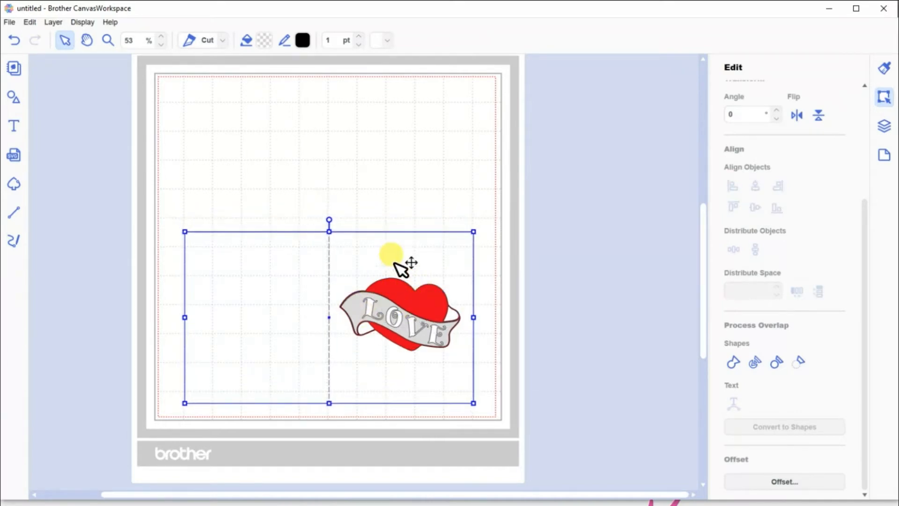
{"action": "left_click", "coordinate": [405, 142]}
{"action": "left_click", "coordinate": [401, 298]}
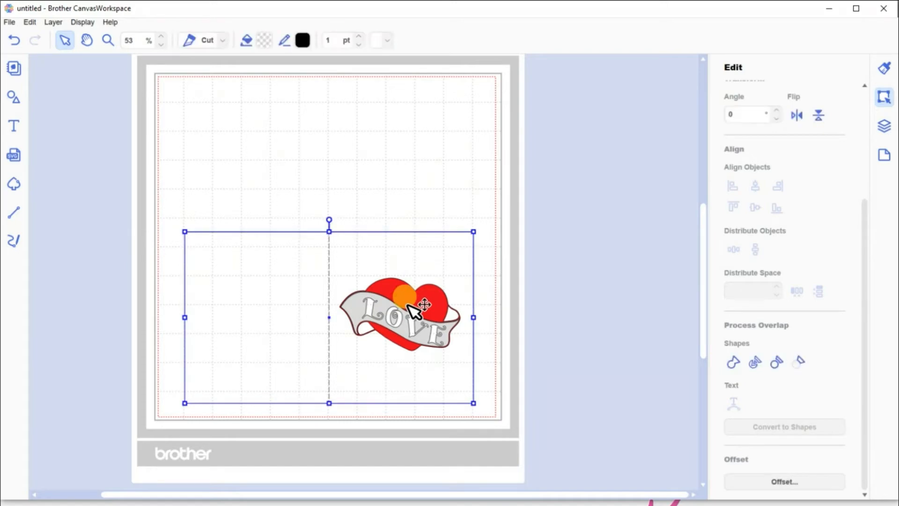
- Spread the pieces out for cutting: card base at the mat's top, LOVE banner at lower left, red heart at lower right
{"action": "left_click_drag", "start_coordinate": [388, 255], "coordinate": [386, 111]}
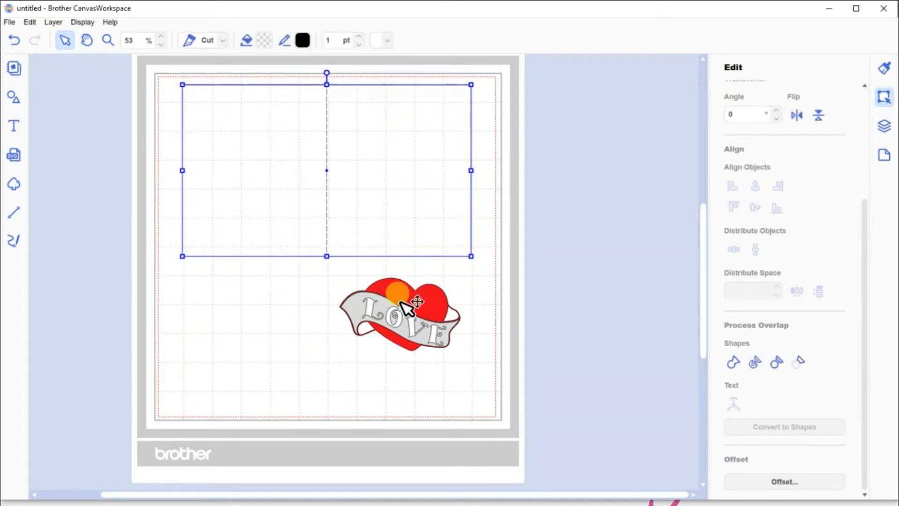
{"action": "left_click_drag", "start_coordinate": [385, 311], "coordinate": [219, 353]}
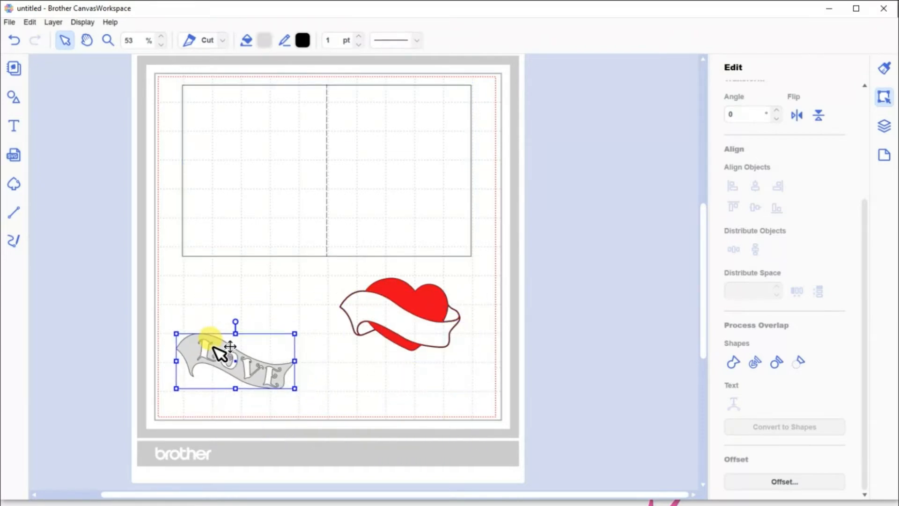
{"action": "left_click_drag", "start_coordinate": [414, 298], "coordinate": [428, 342]}
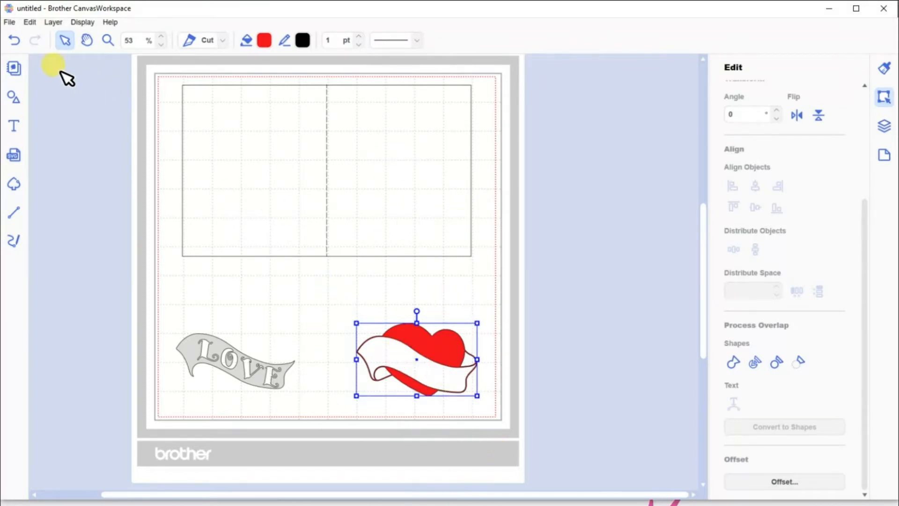
- Start exporting or transferring the arranged layout as an FCM file for the cutting machine
{"action": "left_click", "coordinate": [7, 27]}
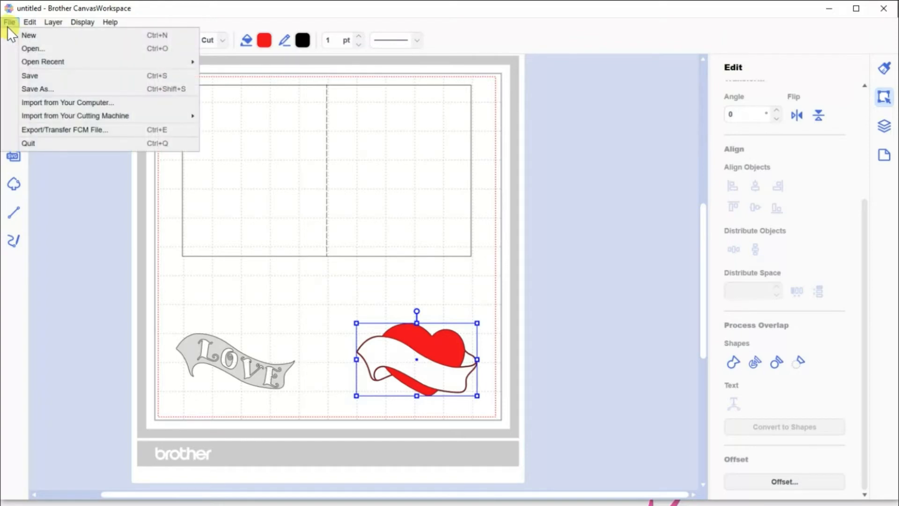
{"action": "left_click", "coordinate": [55, 133]}
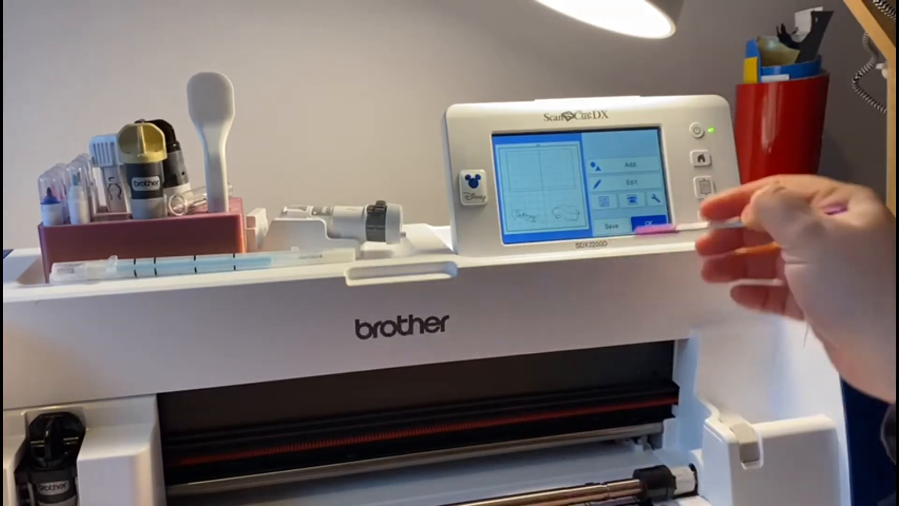
{"action": "left_click", "coordinate": [632, 200]}
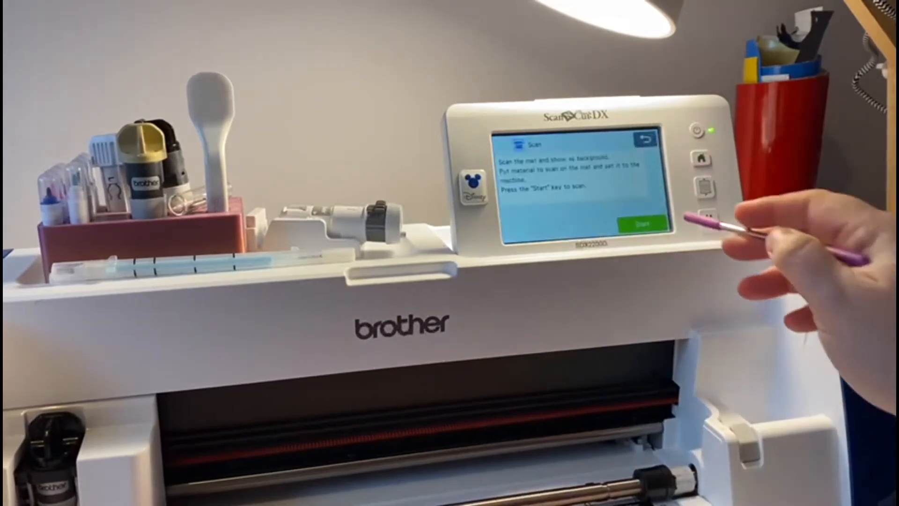
{"action": "left_click", "coordinate": [653, 224]}
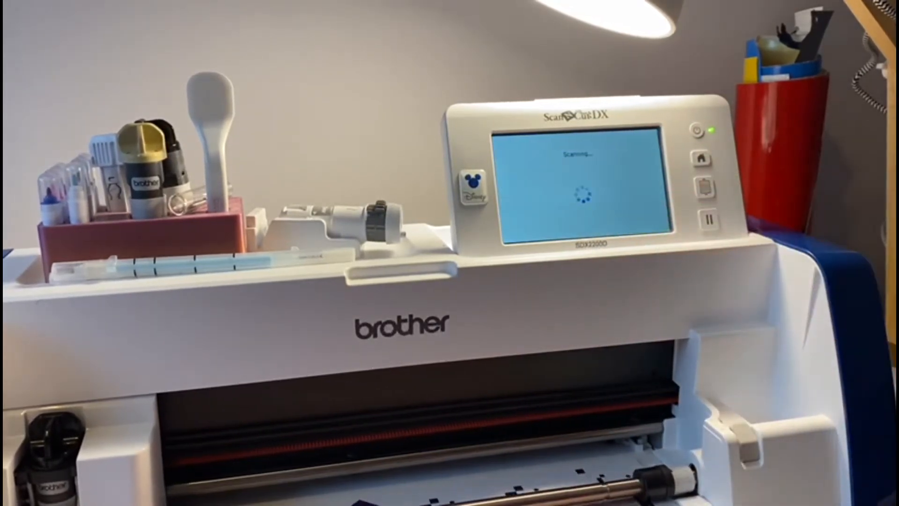